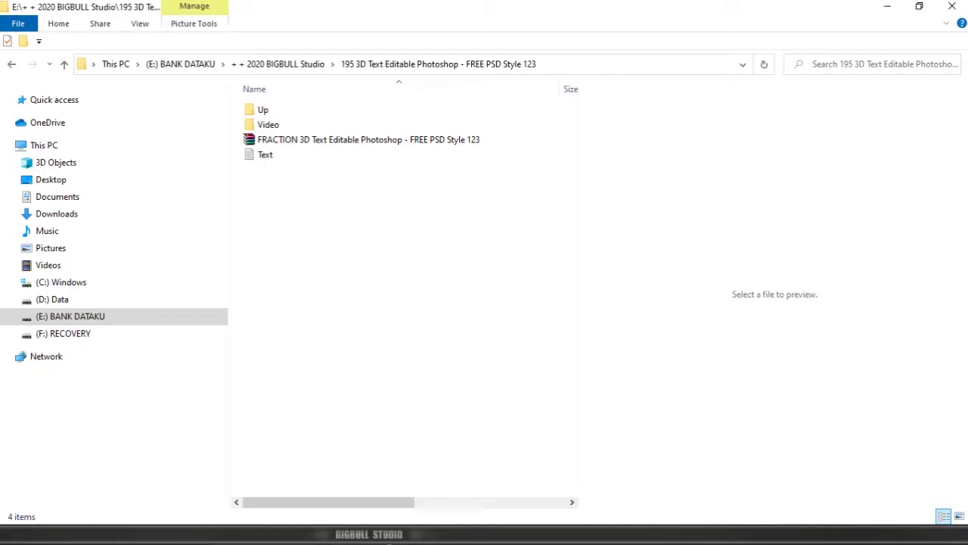
Extract the FRACTION RAR archive into its current folder.
{"action": "left_click", "coordinate": [426, 139]}
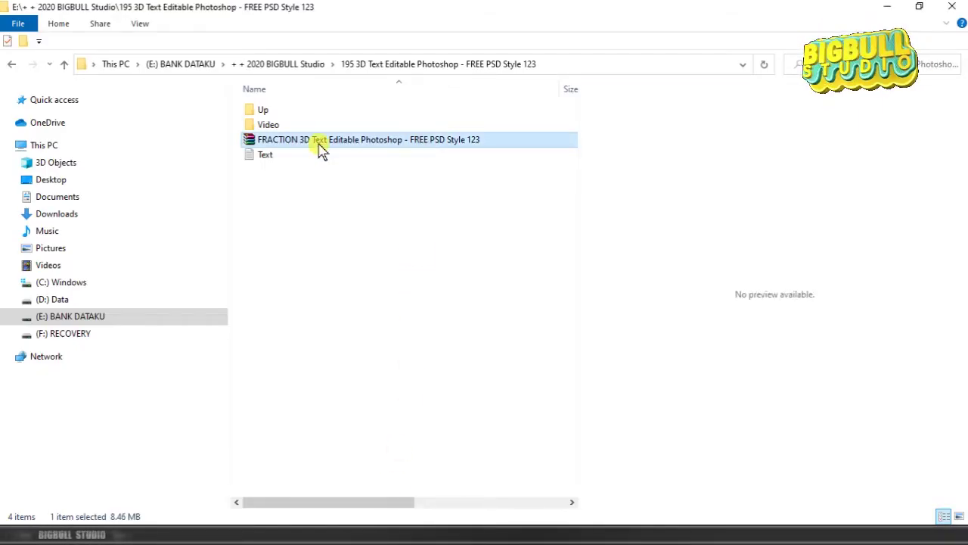
{"action": "right_click", "coordinate": [434, 140]}
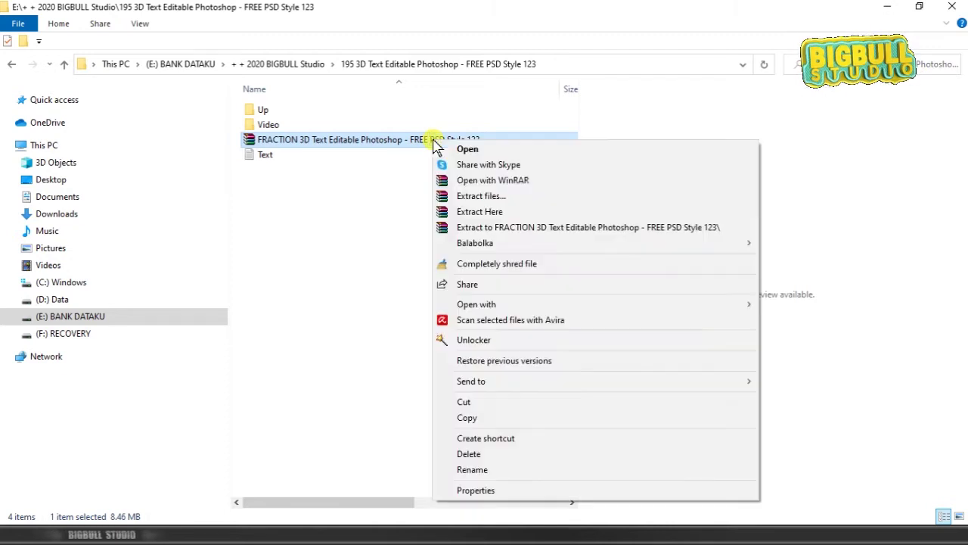
{"action": "left_click", "coordinate": [510, 211]}
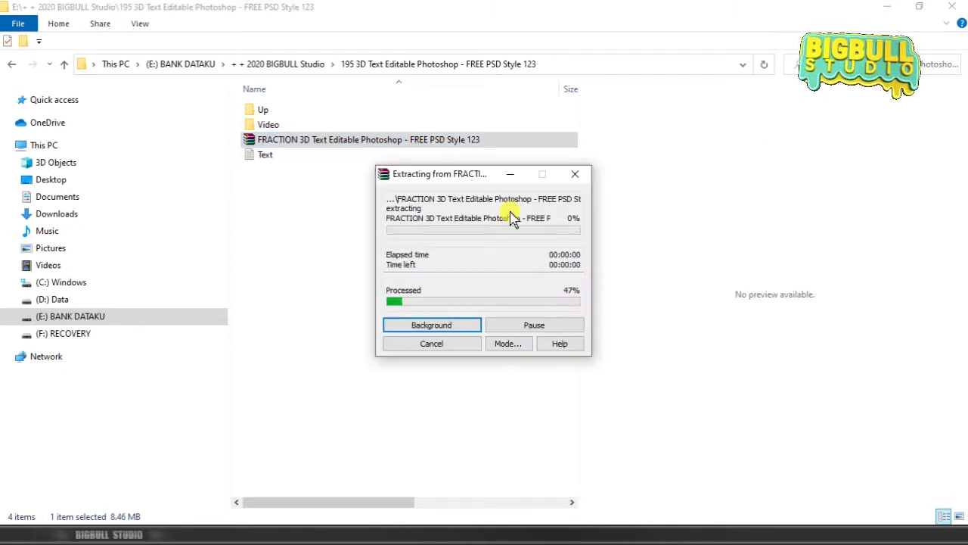
Open the extracted FRACTION PSD template in Photoshop.
{"action": "left_click", "coordinate": [454, 139]}
{"action": "right_click", "coordinate": [456, 139]}
{"action": "left_click", "coordinate": [482, 147]}
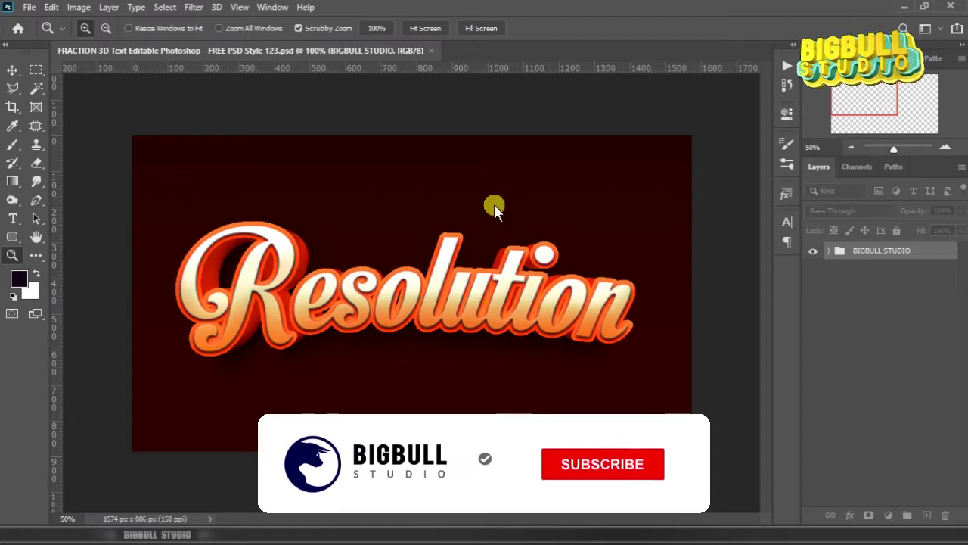
Fit and zoom the canvas, then edit contents of the YOUR TEXT smart object in BIGBULL STUDIO.
{"action": "right_click", "coordinate": [494, 204]}
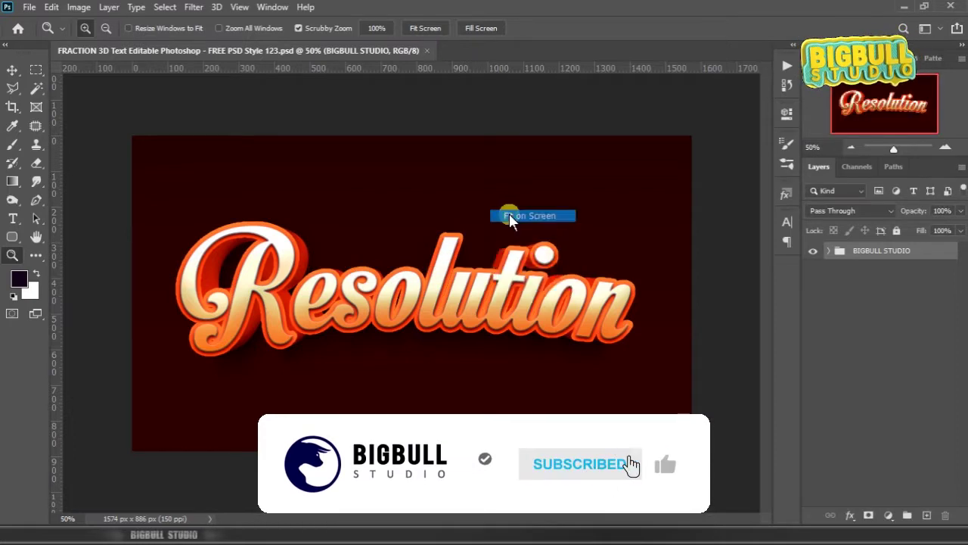
{"action": "left_click", "coordinate": [509, 214]}
{"action": "left_click", "coordinate": [509, 214]}
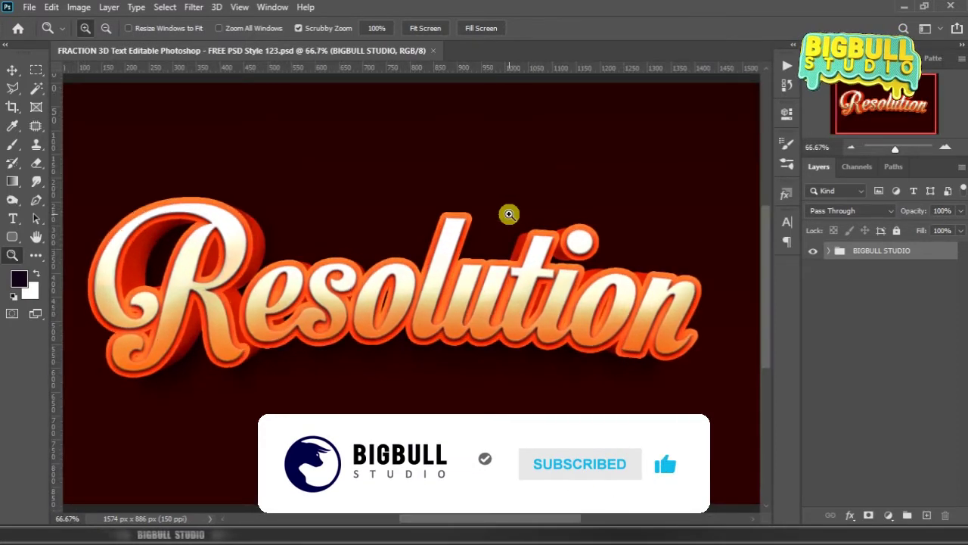
{"action": "left_click", "coordinate": [829, 250]}
{"action": "left_click", "coordinate": [945, 288]}
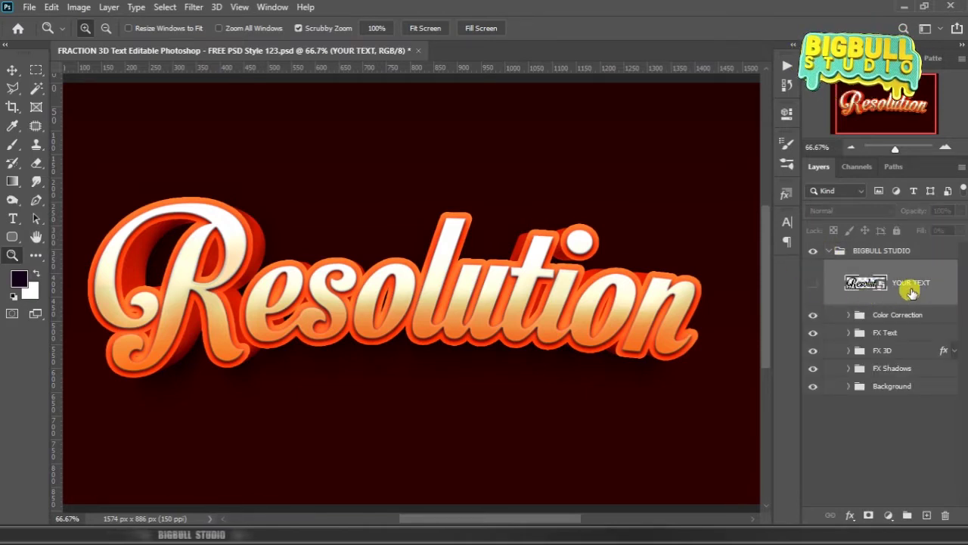
{"action": "right_click", "coordinate": [922, 288]}
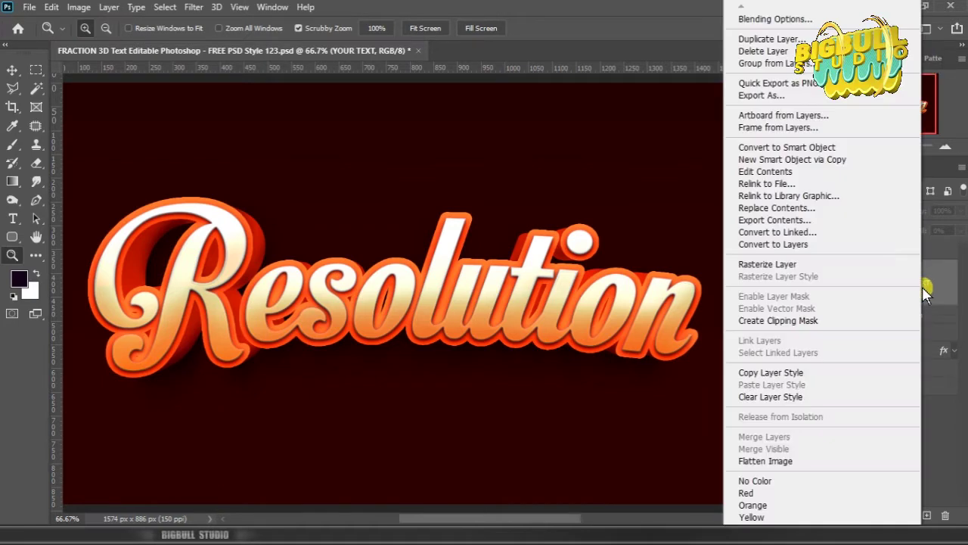
{"action": "left_click", "coordinate": [835, 174]}
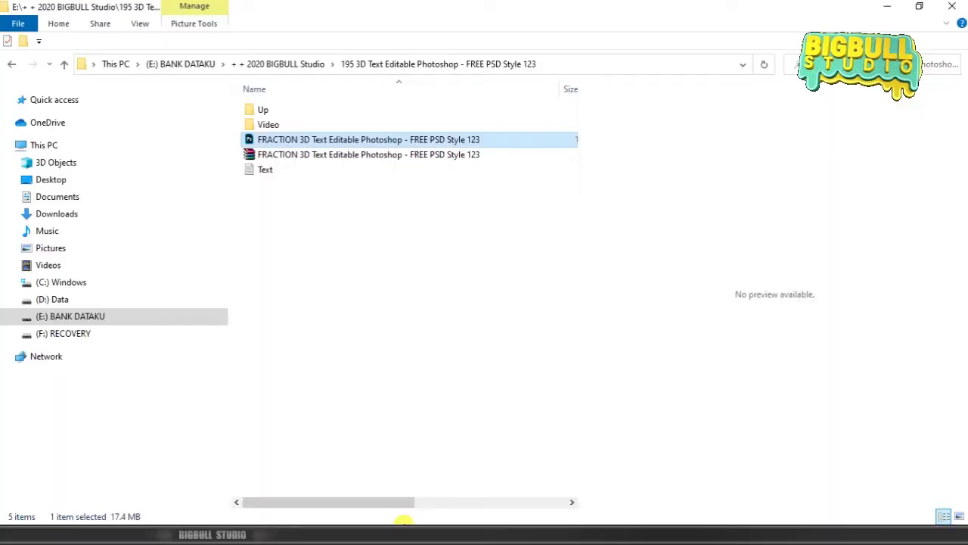
Open the Text.txt word list in Notepad and place it beside the artwork.
{"action": "double_click", "coordinate": [249, 170]}
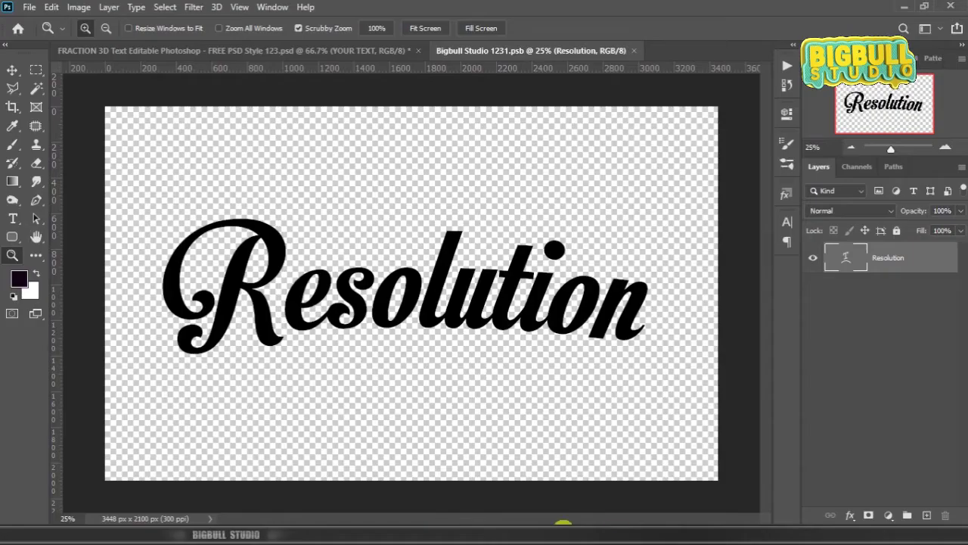
{"action": "key", "text": "alt+Tab"}
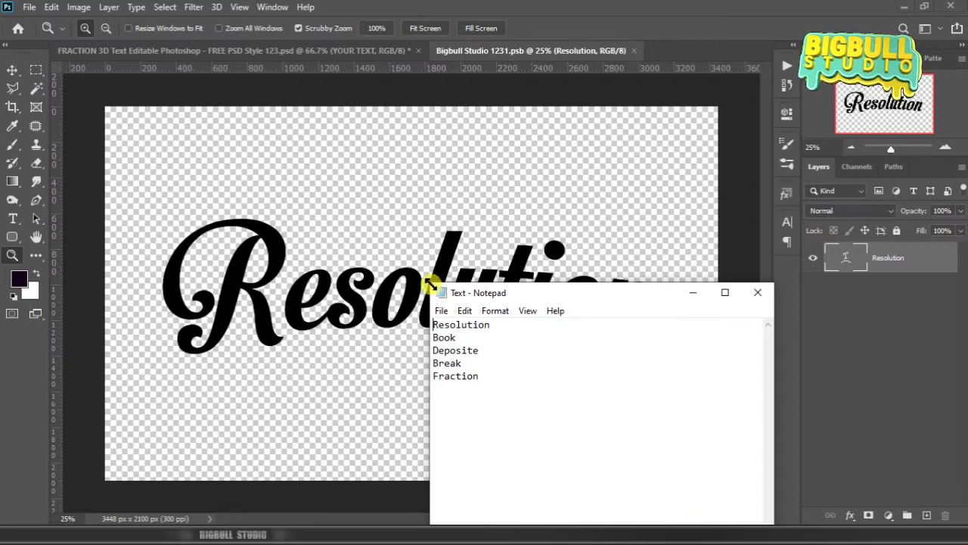
{"action": "left_click_drag", "start_coordinate": [430, 286], "coordinate": [415, 407]}
{"action": "mouse_move", "coordinate": [480, 418]}
{"action": "left_mouse_down"}
{"action": "mouse_move", "coordinate": [659, 326]}
{"action": "mouse_move", "coordinate": [678, 339]}
{"action": "mouse_move", "coordinate": [710, 339]}
{"action": "left_mouse_up"}
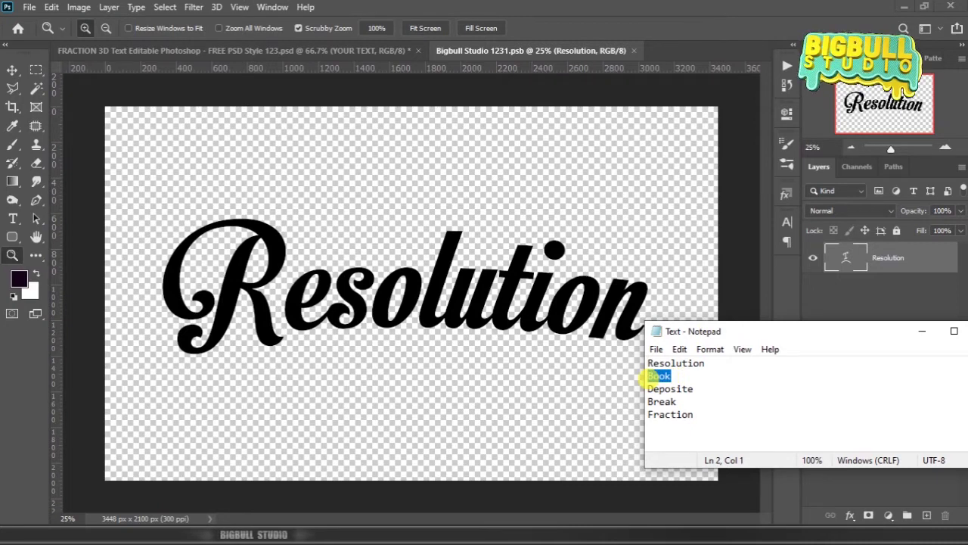
Copy Book from Notepad and paste it over the Resolution text, committing the edit.
{"action": "right_click", "coordinate": [669, 374]}
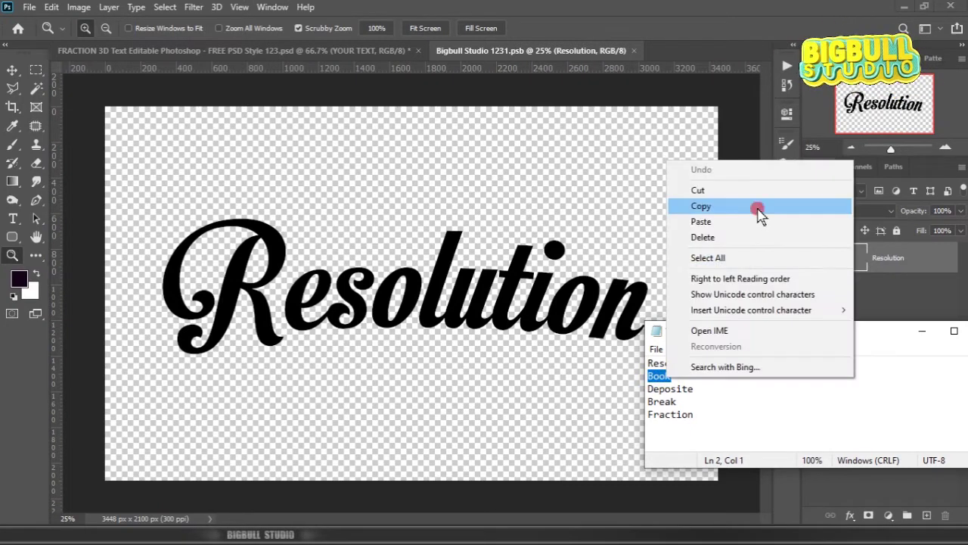
{"action": "left_click", "coordinate": [759, 211]}
{"action": "left_click", "coordinate": [847, 261]}
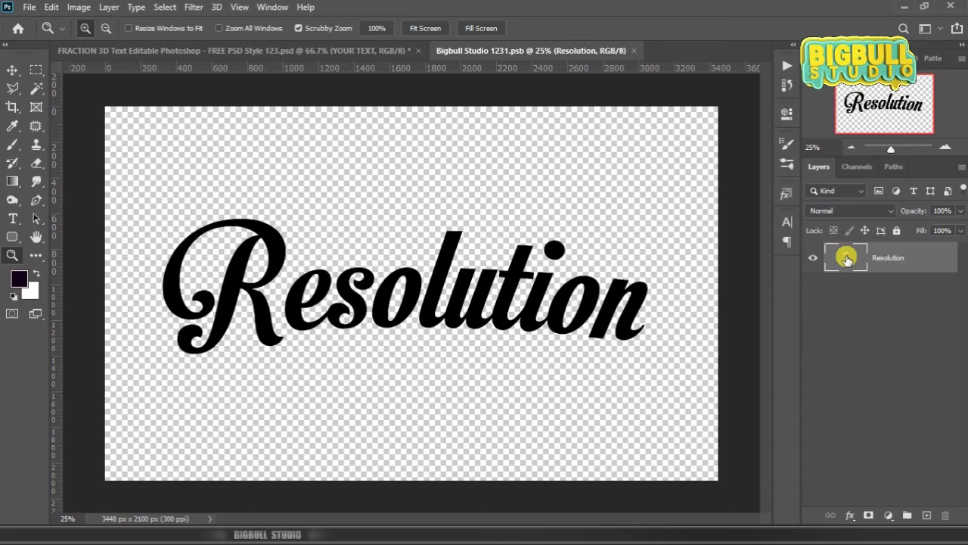
{"action": "double_click", "coordinate": [847, 259]}
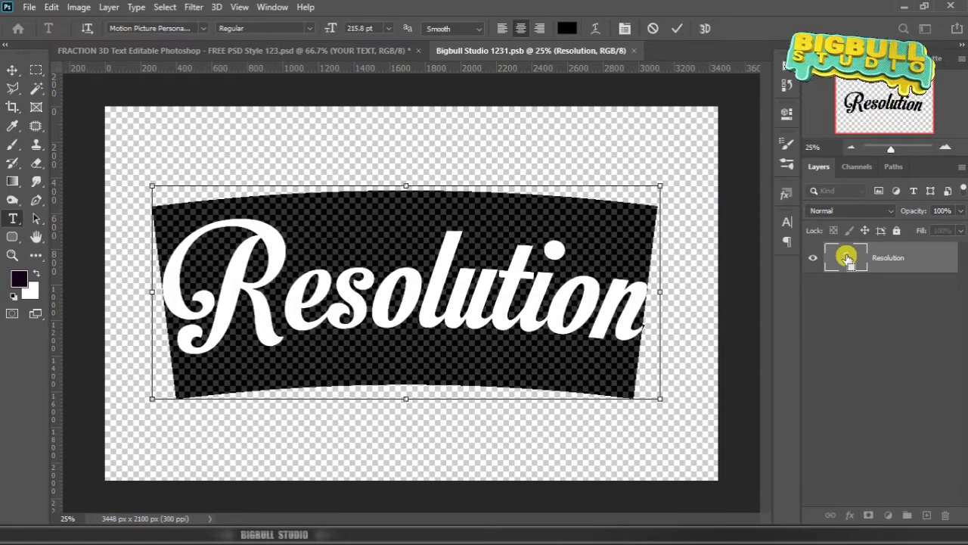
{"action": "key", "text": "ctrl+v"}
{"action": "key", "text": "ctrl+space"}
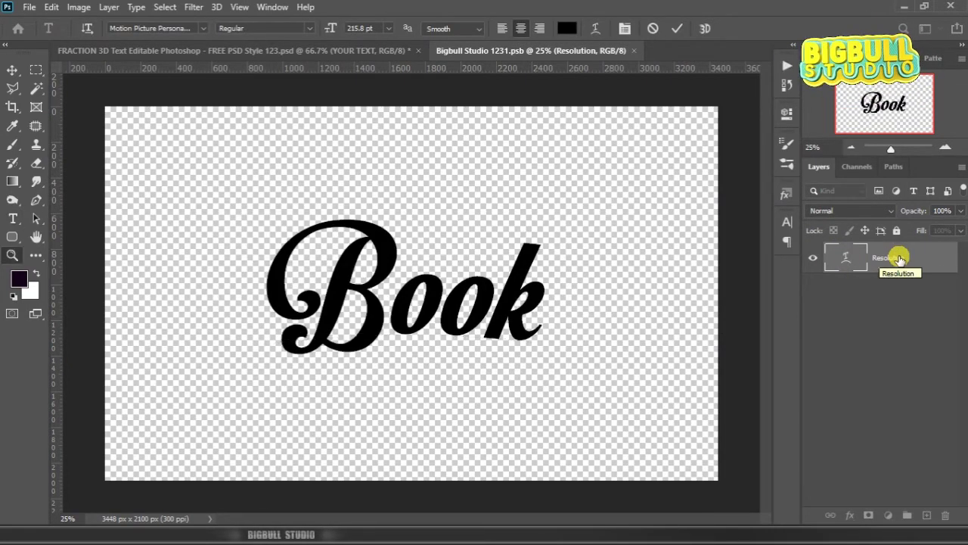
Save and close Bigbull Studio 1231.psb, returning to the template with no layer selected.
{"action": "key", "text": "v"}
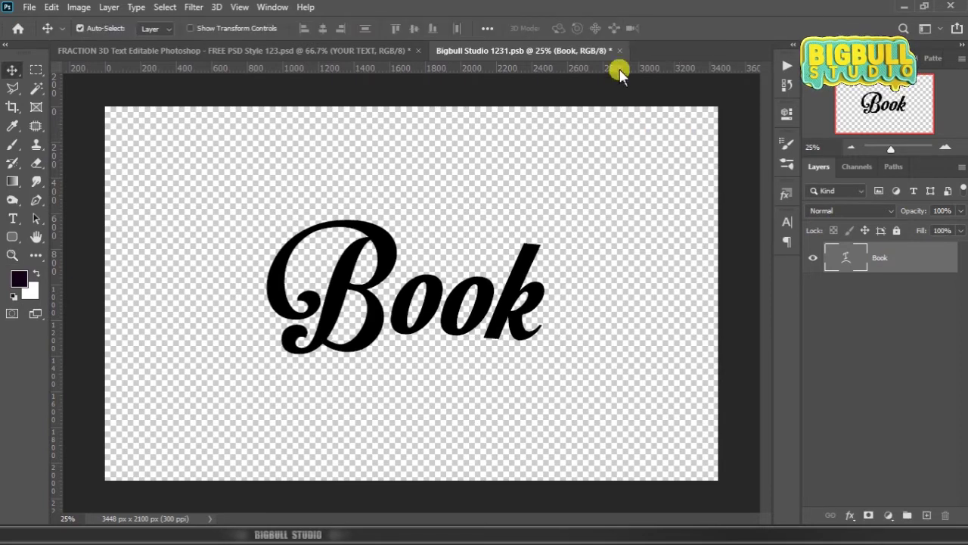
{"action": "left_click", "coordinate": [619, 50]}
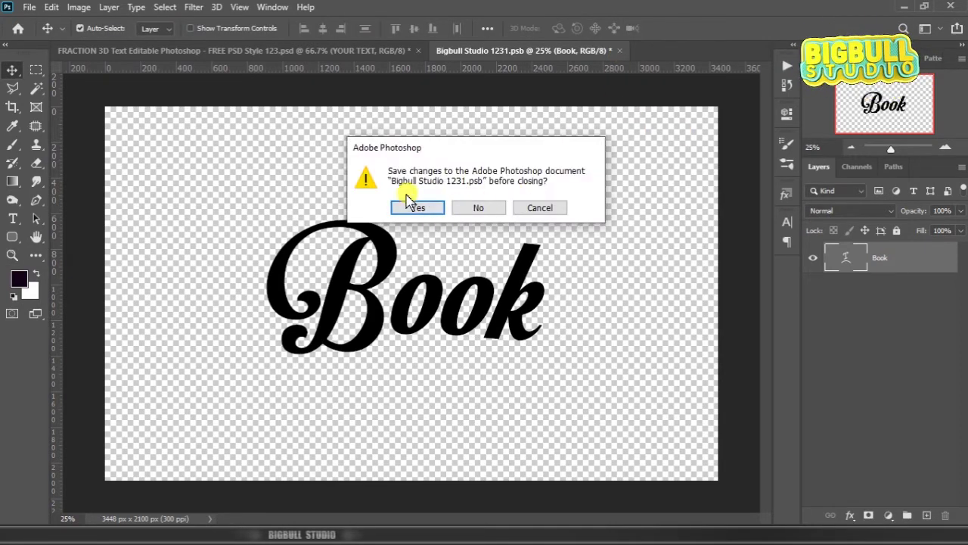
{"action": "left_click", "coordinate": [429, 208]}
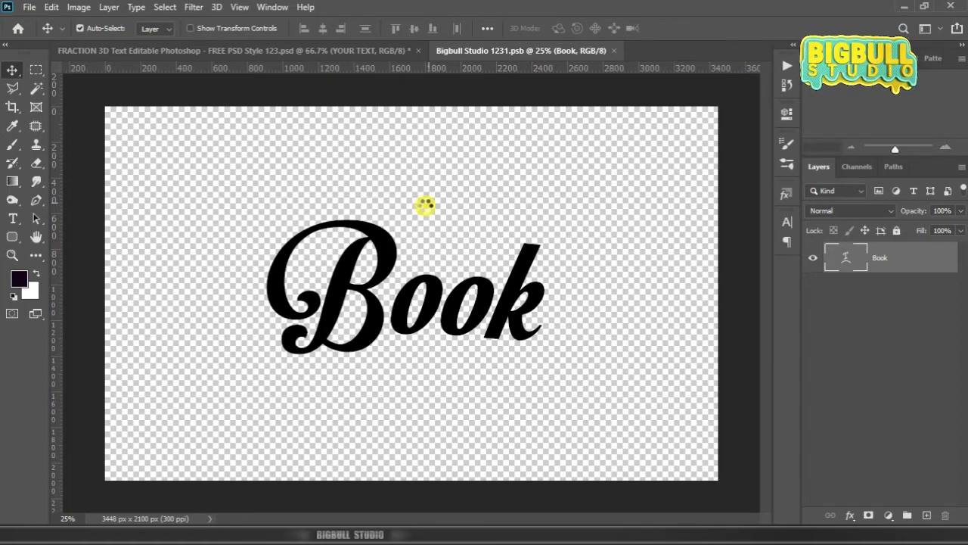
{"action": "key", "text": "ctrl+w"}
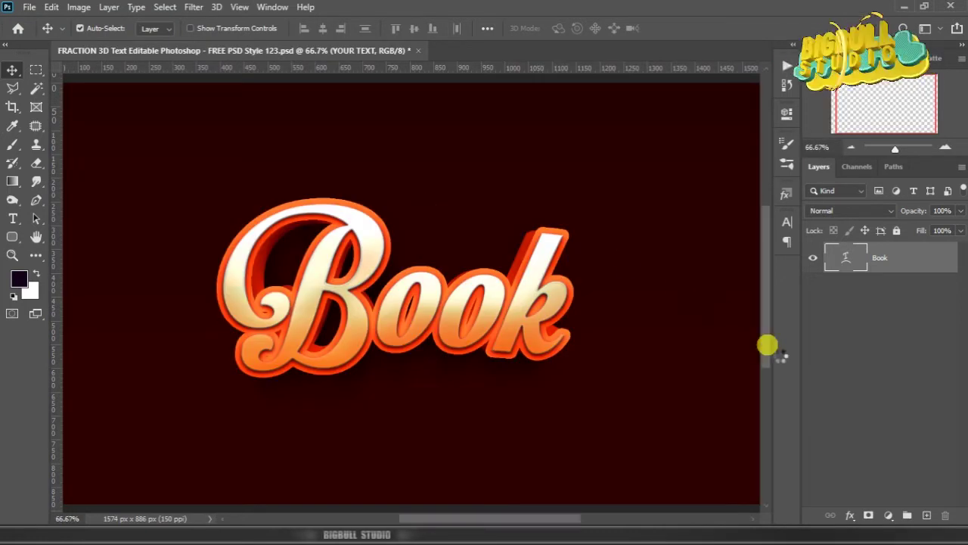
{"action": "left_click", "coordinate": [907, 439]}
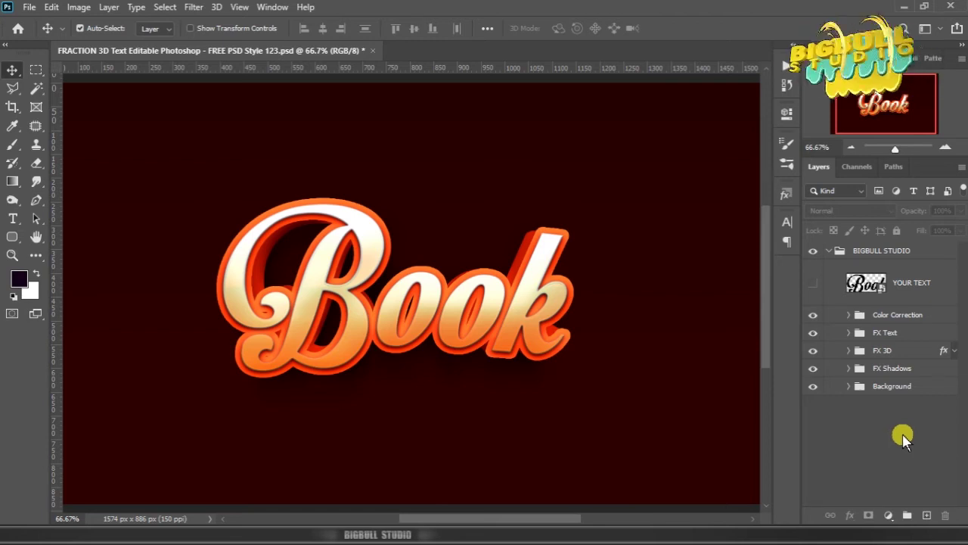
Reopen the YOUR TEXT smart object and replace Book with Deposite copied from Notepad.
{"action": "right_click", "coordinate": [925, 287]}
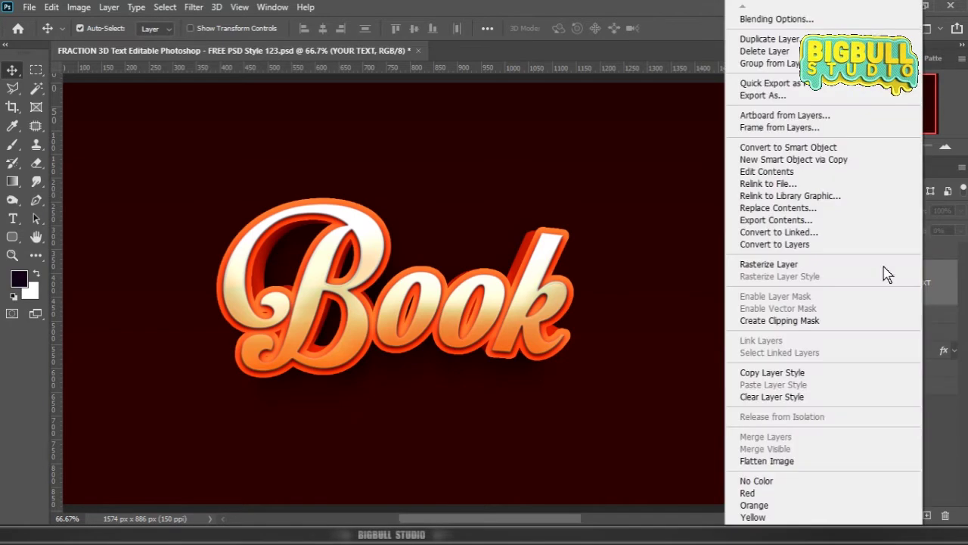
{"action": "left_click", "coordinate": [838, 178]}
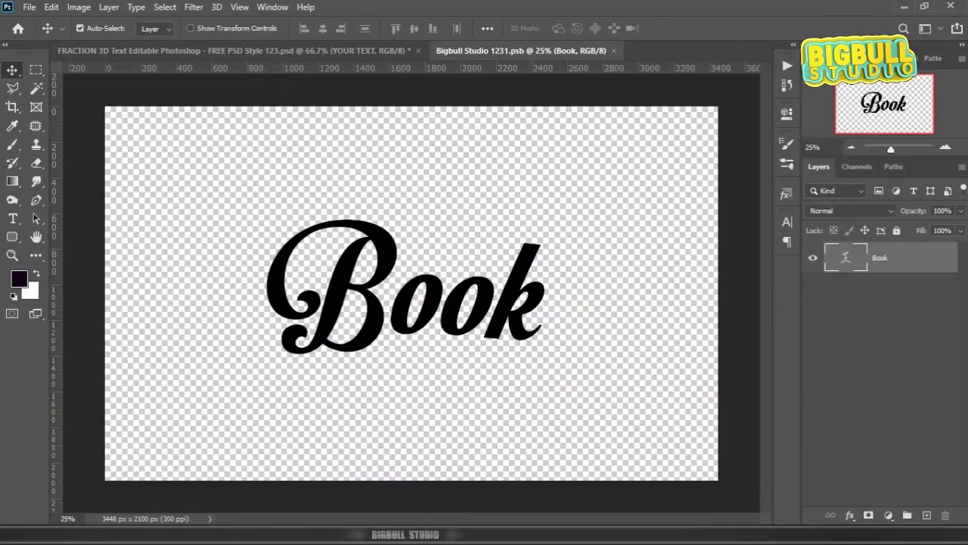
{"action": "key", "text": "alt+Tab"}
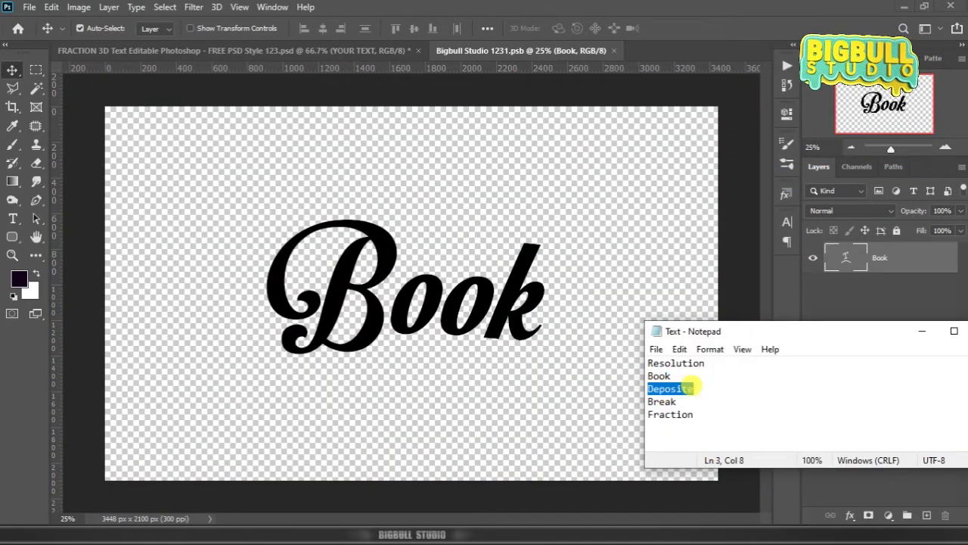
{"action": "right_click", "coordinate": [693, 387]}
{"action": "left_click", "coordinate": [761, 215]}
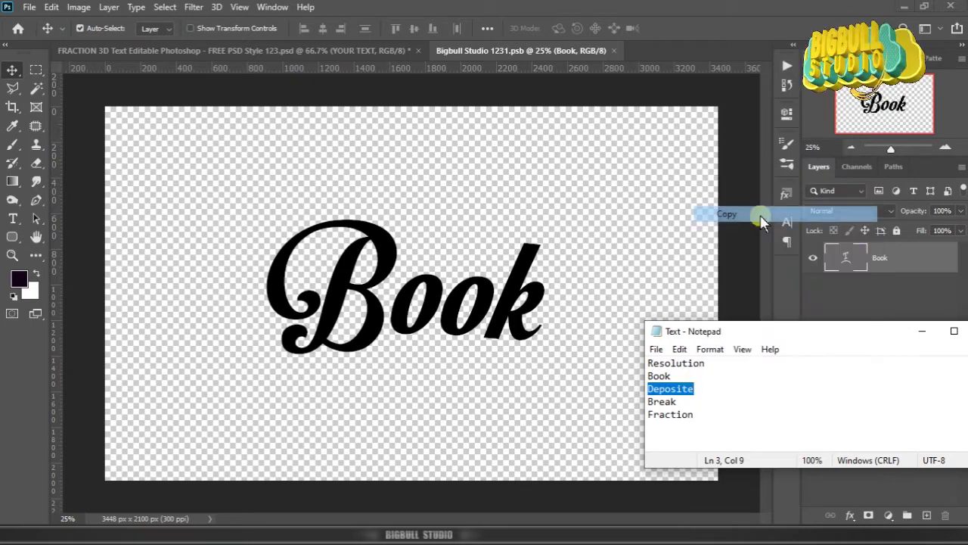
{"action": "left_click", "coordinate": [894, 254]}
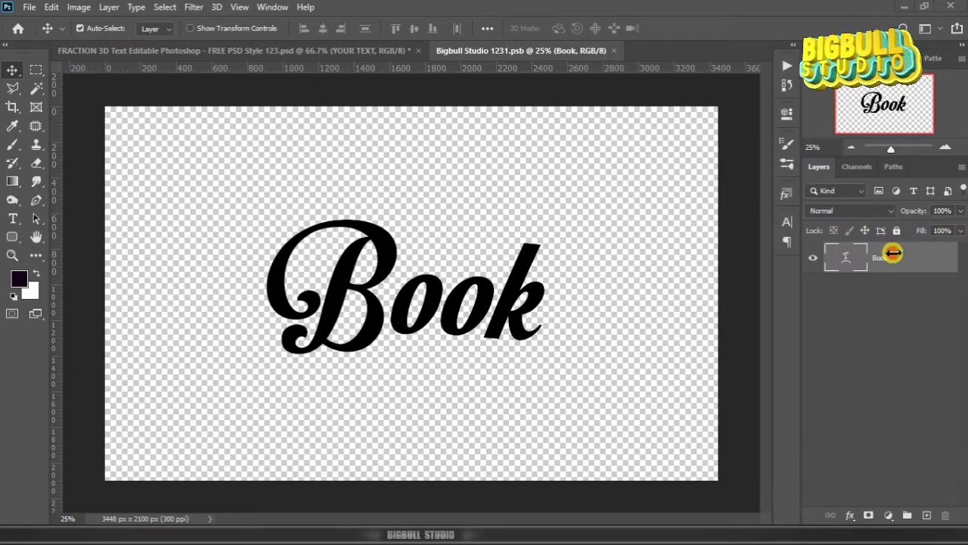
{"action": "double_click", "coordinate": [851, 262]}
{"action": "key", "text": "ctrl+v"}
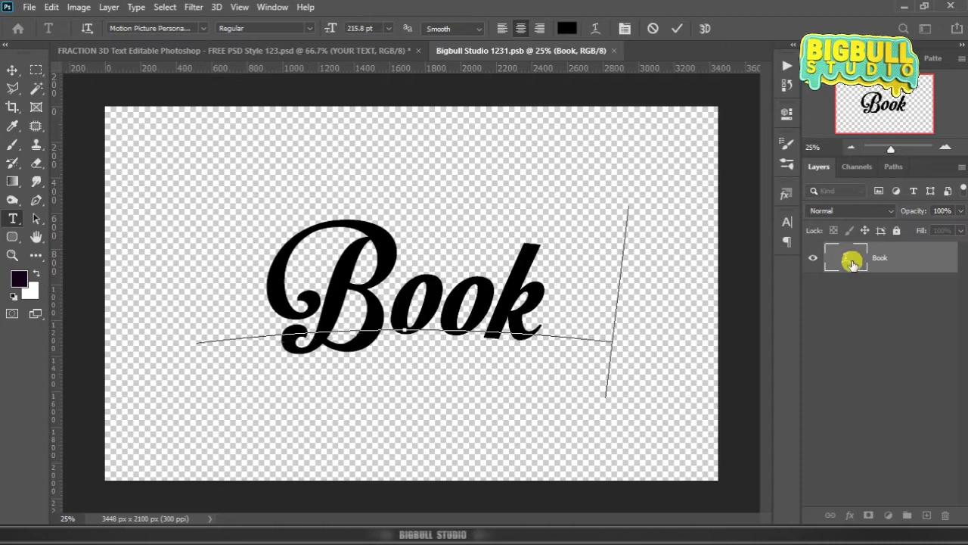
{"action": "key", "text": "ctrl+Return"}
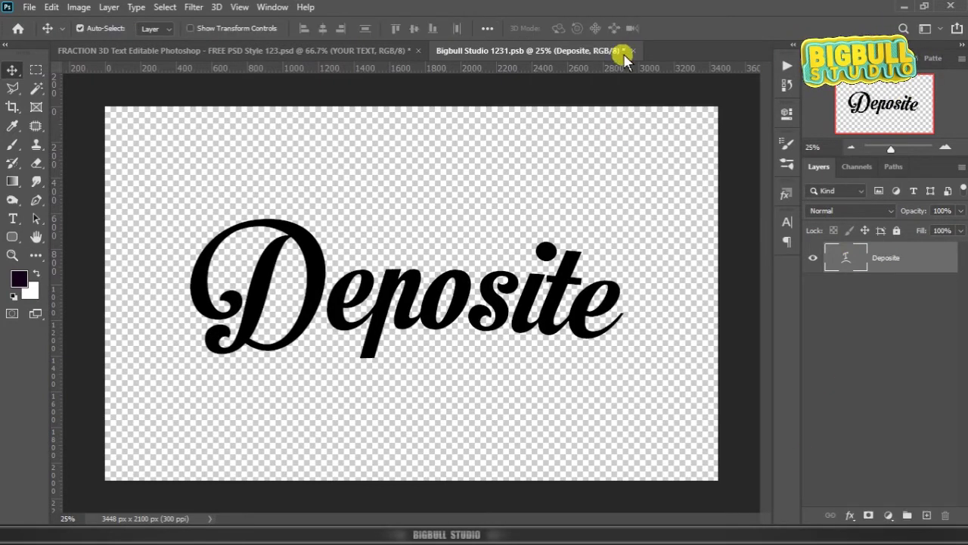
Save and close the edited smart object to return to the FRACTION template.
{"action": "left_click", "coordinate": [633, 51]}
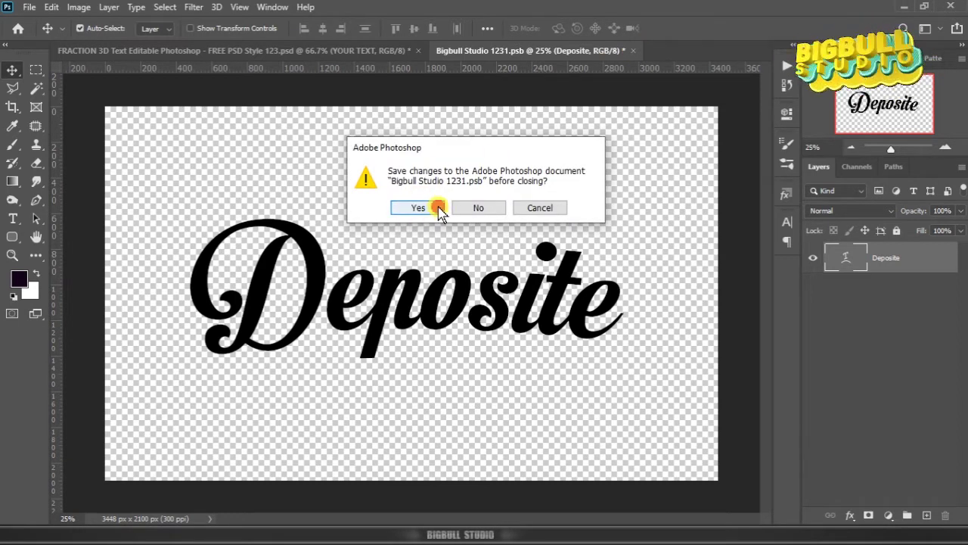
{"action": "left_click", "coordinate": [433, 208]}
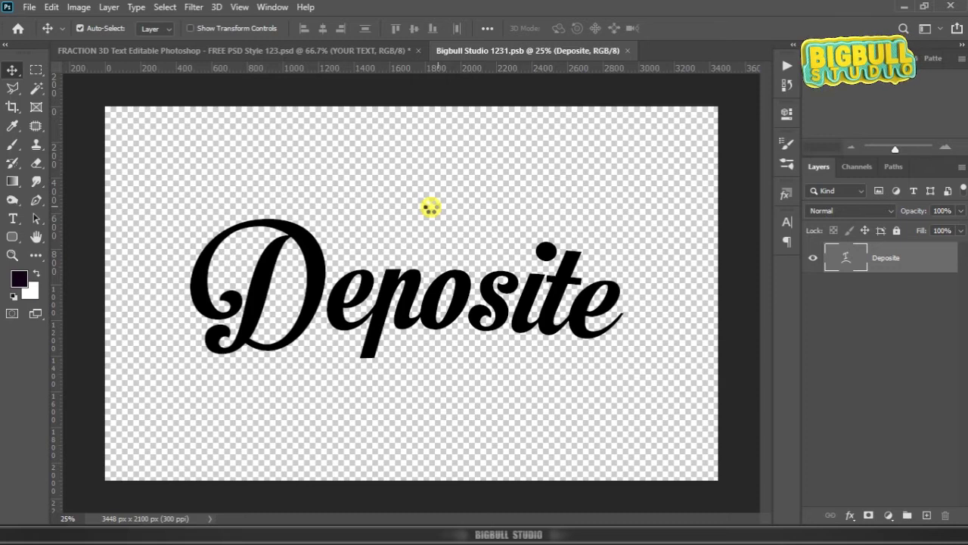
{"action": "key", "text": "ctrl+w"}
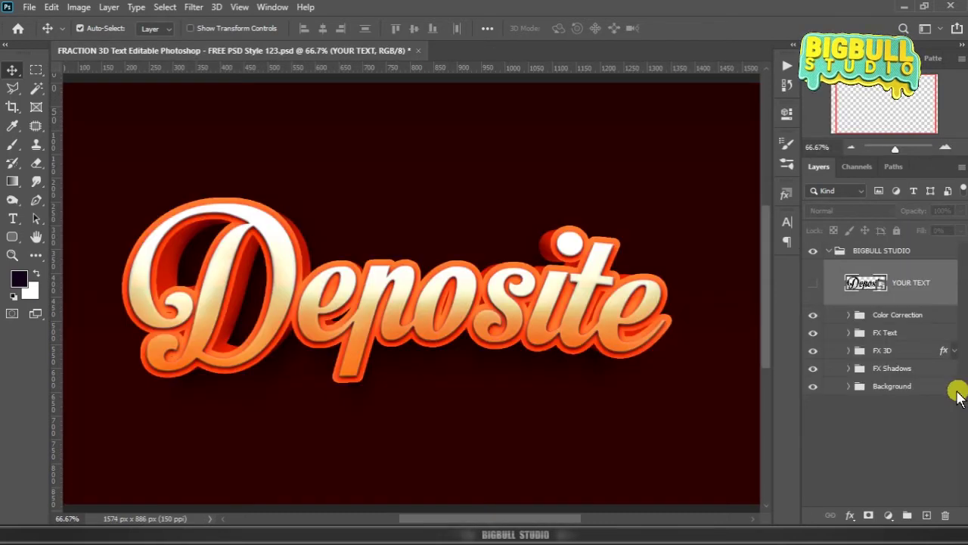
Reselect the YOUR TEXT layer and open its smart object contents.
{"action": "left_click", "coordinate": [908, 450]}
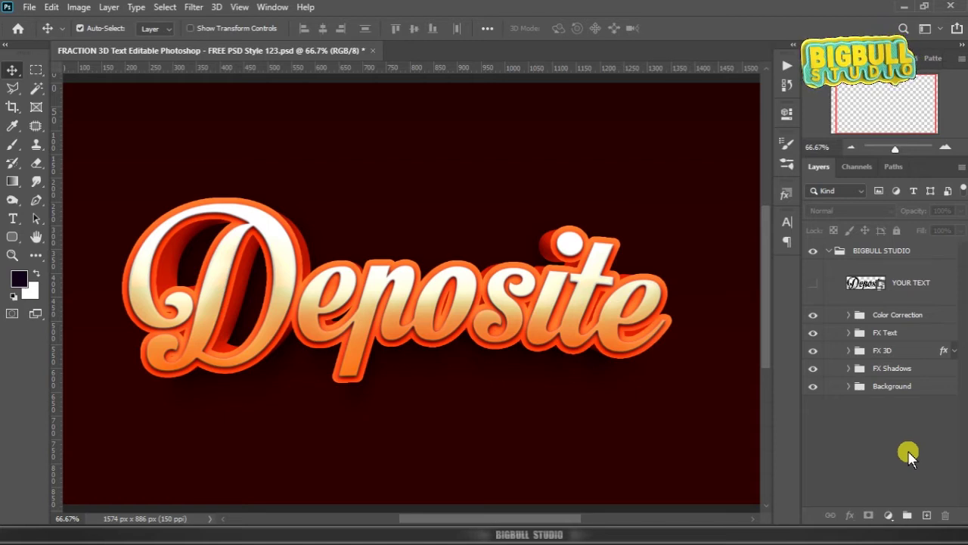
{"action": "left_click", "coordinate": [932, 282]}
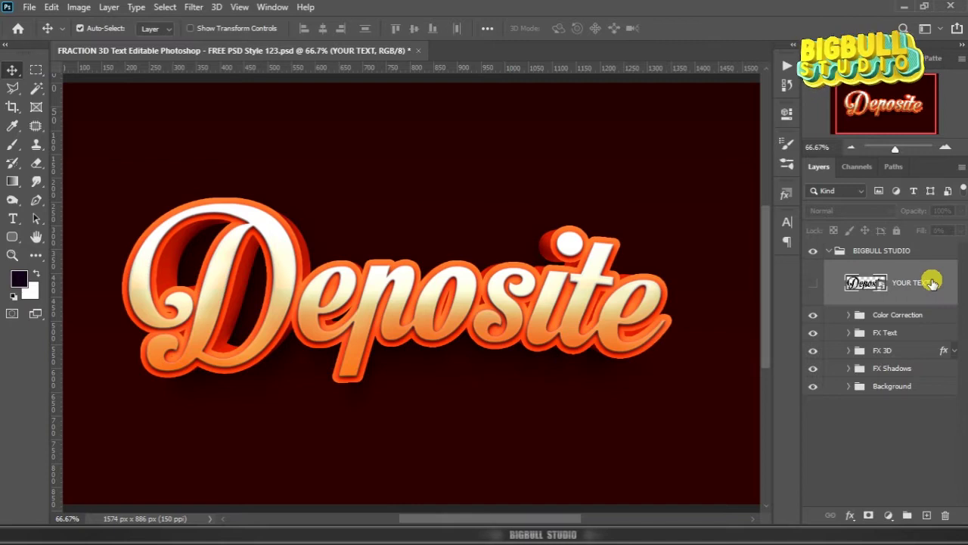
{"action": "right_click", "coordinate": [935, 286]}
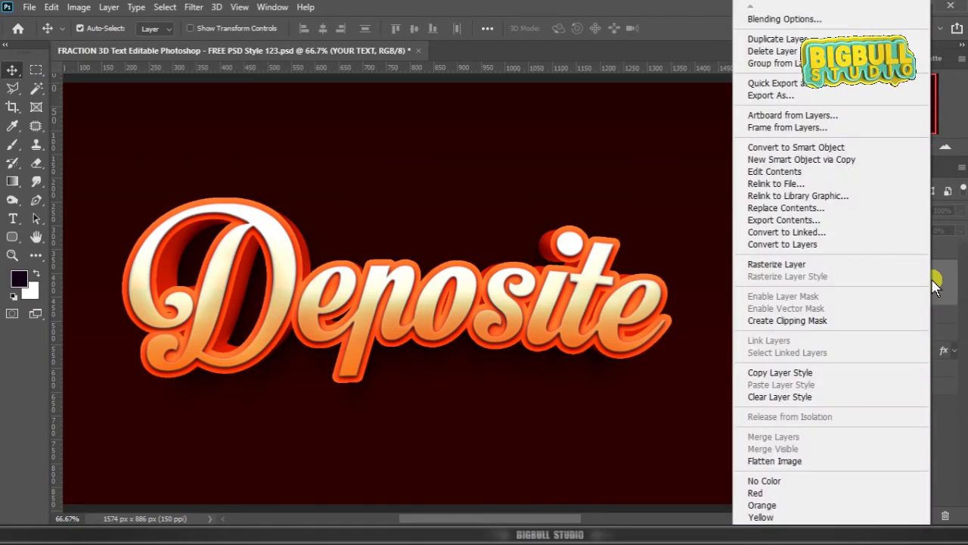
{"action": "left_click", "coordinate": [870, 179]}
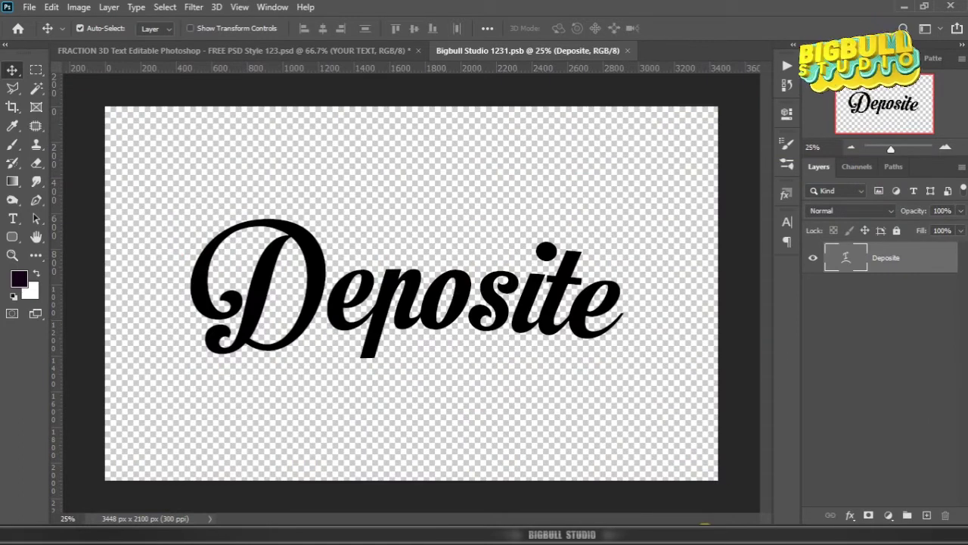
Copy Break from the Notepad list and paste it over Deposite, committing the text.
{"action": "left_click", "coordinate": [704, 525]}
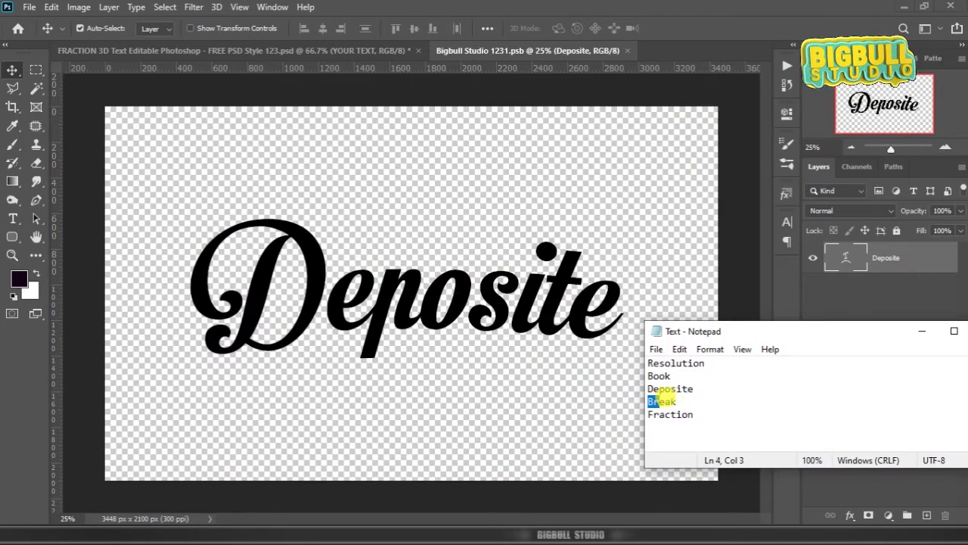
{"action": "right_click", "coordinate": [676, 399]}
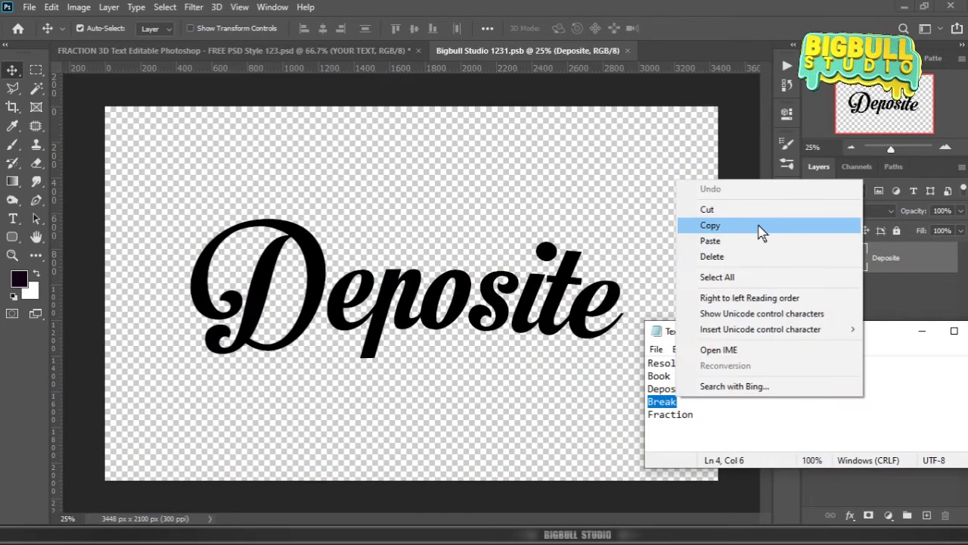
{"action": "left_click", "coordinate": [758, 227]}
{"action": "left_click", "coordinate": [846, 259]}
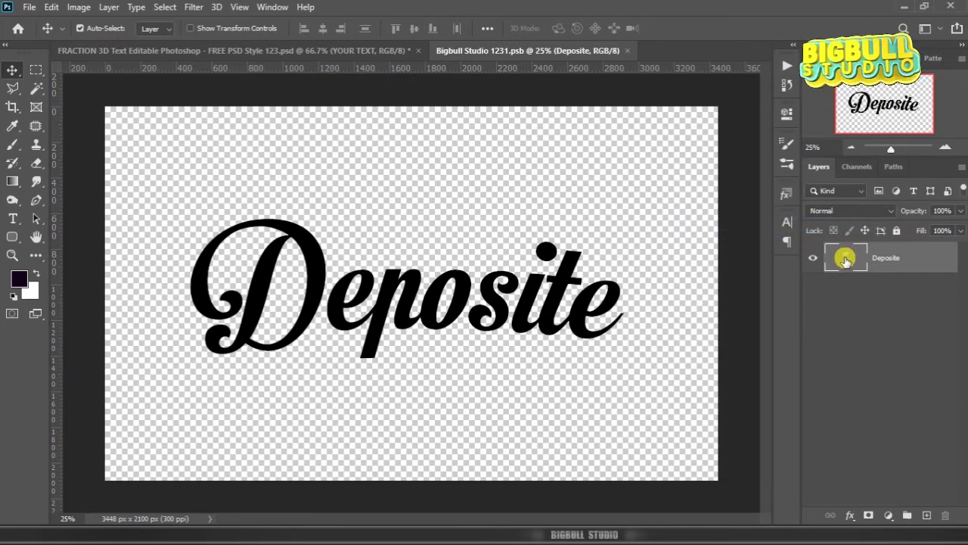
{"action": "double_click", "coordinate": [846, 259]}
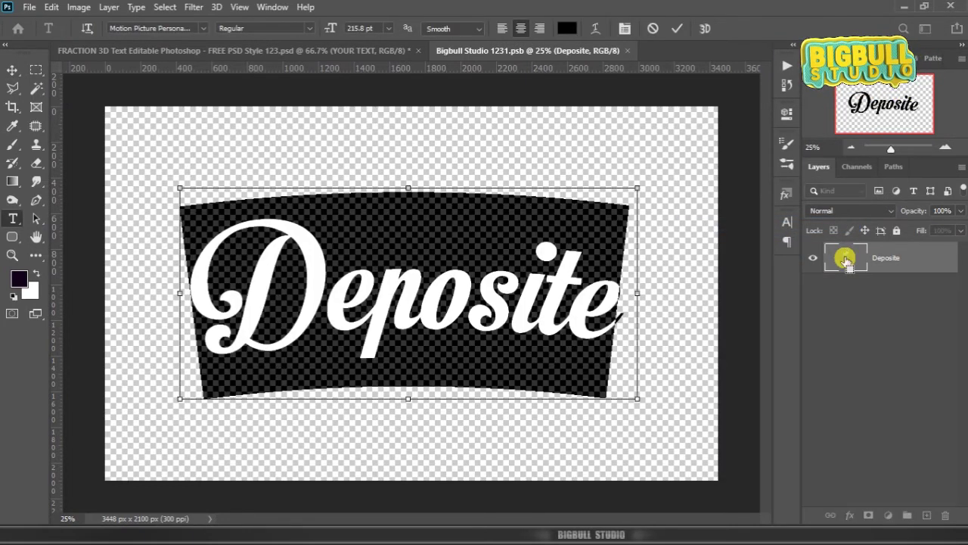
{"action": "key", "text": "ctrl+v"}
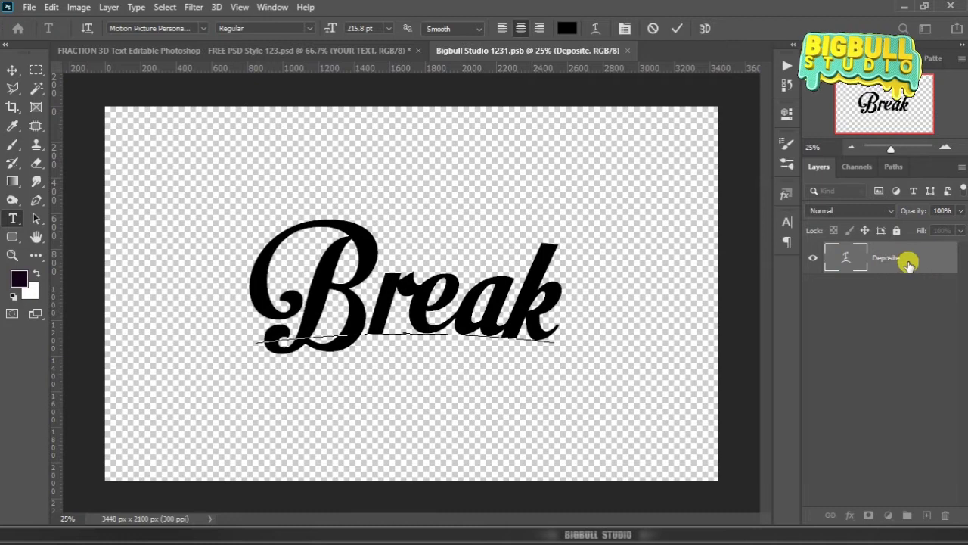
{"action": "left_click", "coordinate": [907, 261]}
{"action": "left_click", "coordinate": [694, 112]}
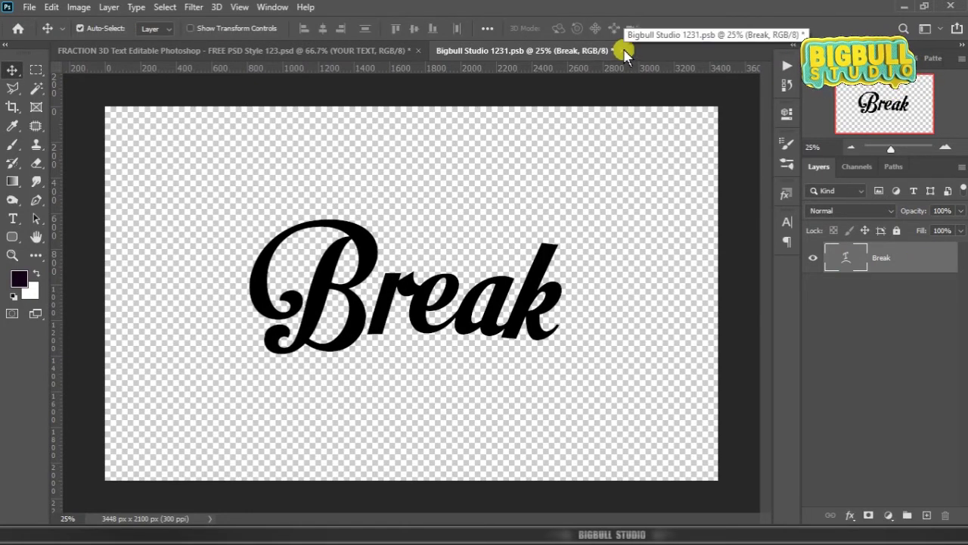
Save and close the .psb smart object, returning to the template showing Break.
{"action": "left_click", "coordinate": [620, 50]}
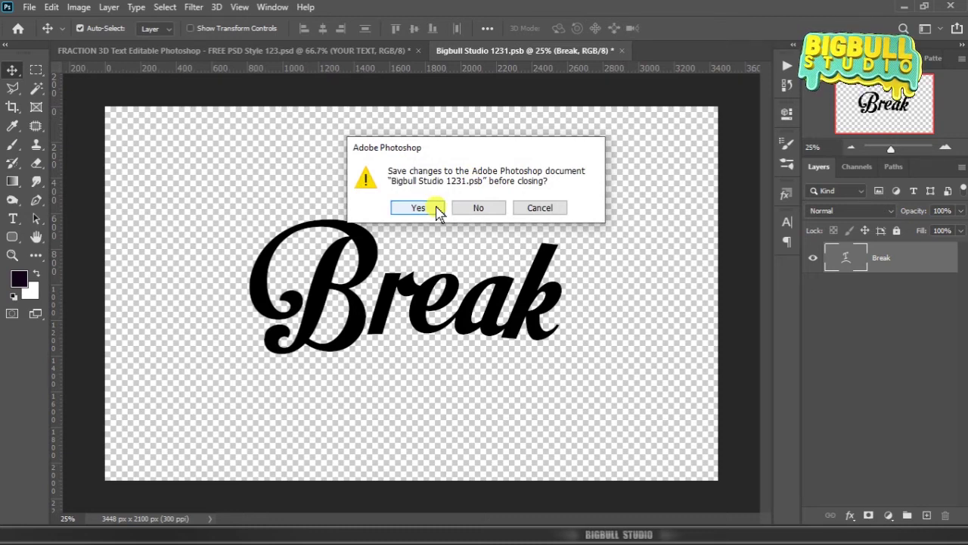
{"action": "left_click", "coordinate": [438, 212]}
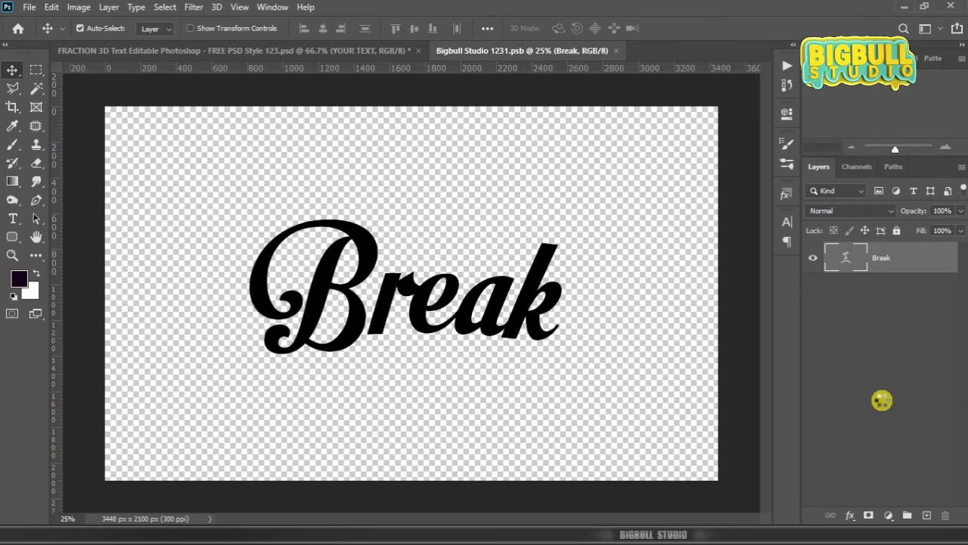
{"action": "key", "text": "ctrl+w"}
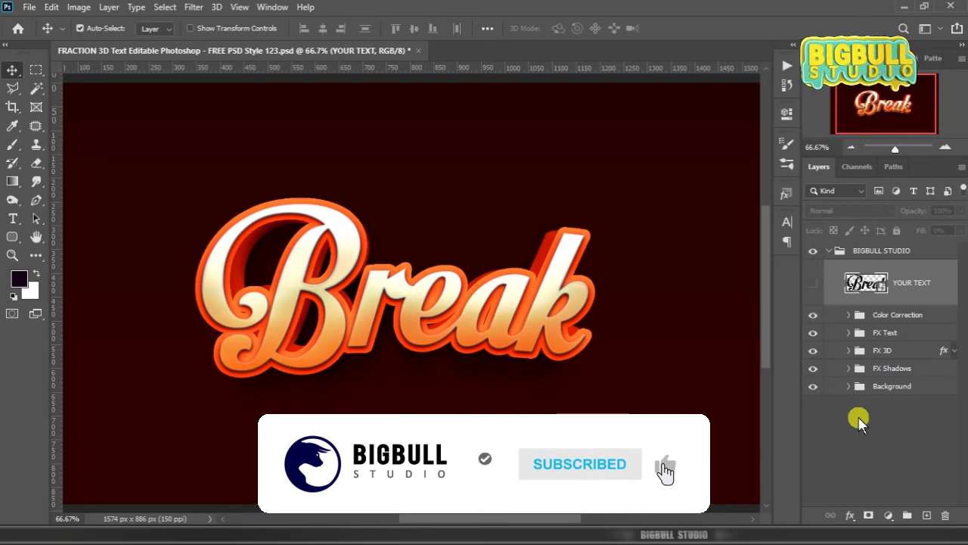
Open the YOUR TEXT smart object and paste Fraction from Notepad over Break.
{"action": "right_click", "coordinate": [943, 284]}
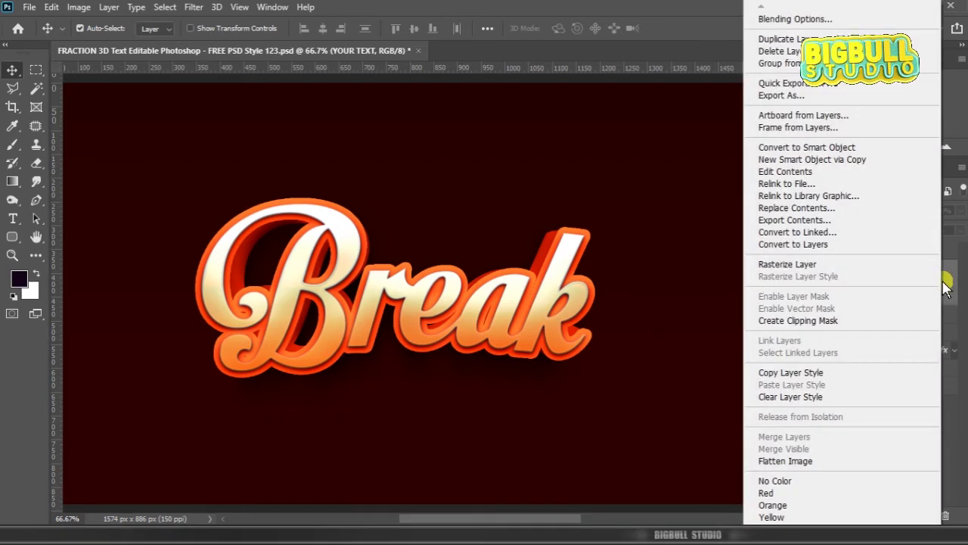
{"action": "left_click", "coordinate": [821, 174]}
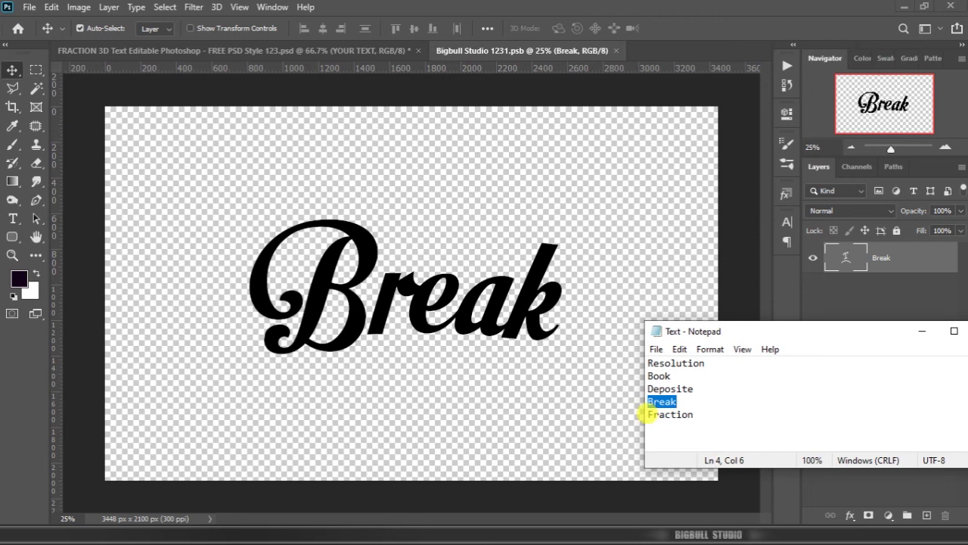
{"action": "right_click", "coordinate": [690, 412]}
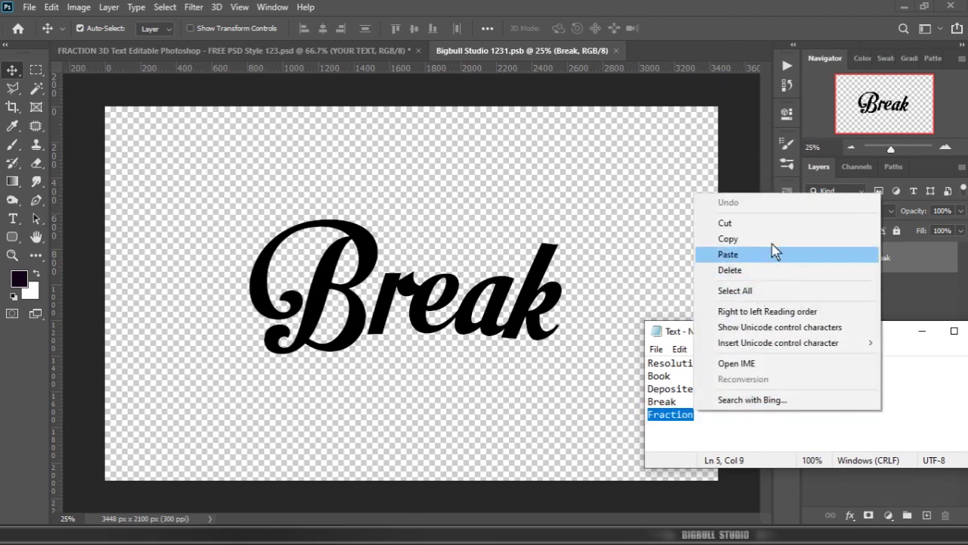
{"action": "left_click", "coordinate": [774, 238]}
{"action": "left_click", "coordinate": [864, 259]}
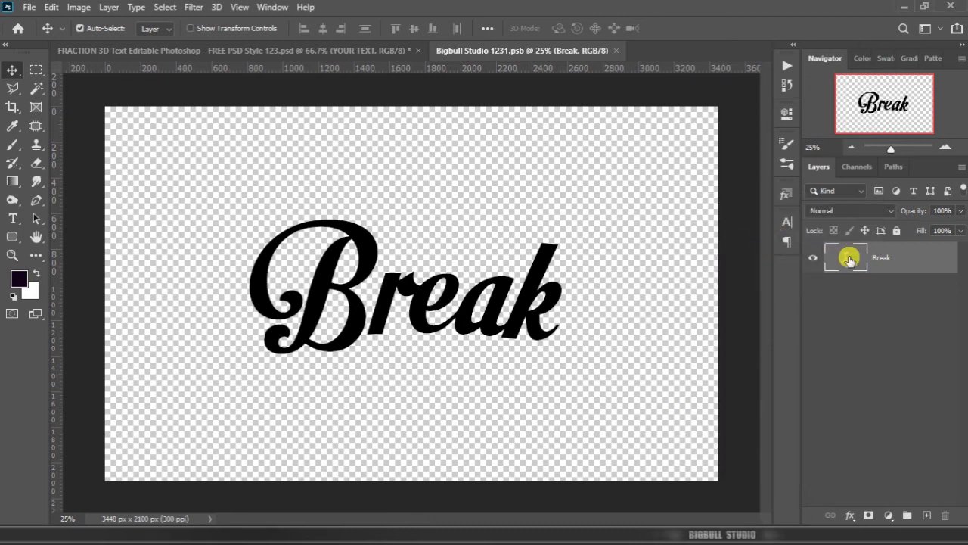
{"action": "double_click", "coordinate": [847, 260]}
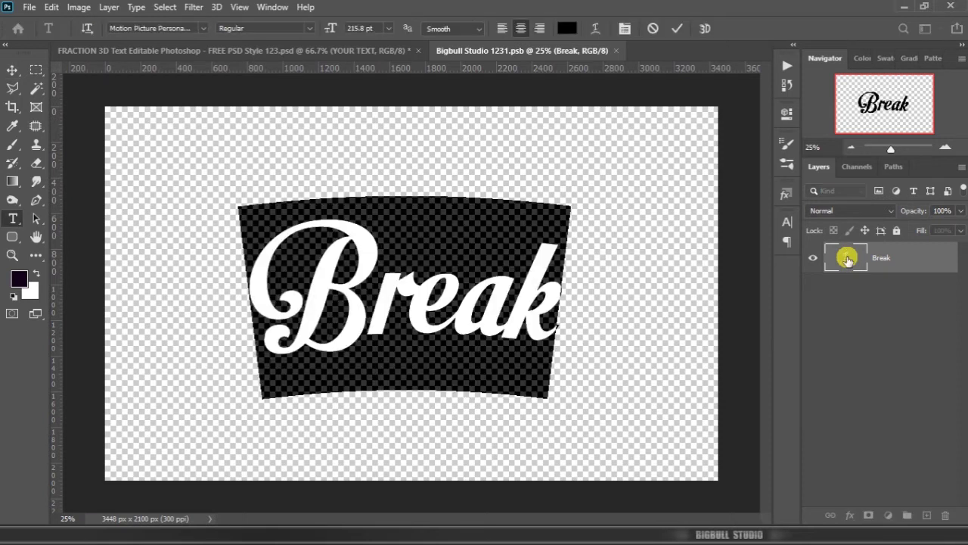
{"action": "key", "text": "ctrl+v"}
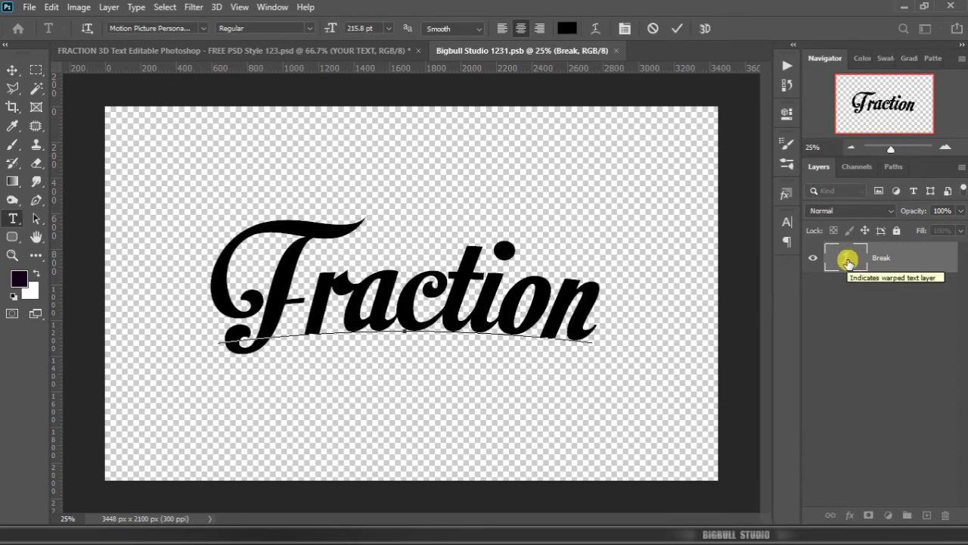
{"action": "left_click", "coordinate": [902, 265]}
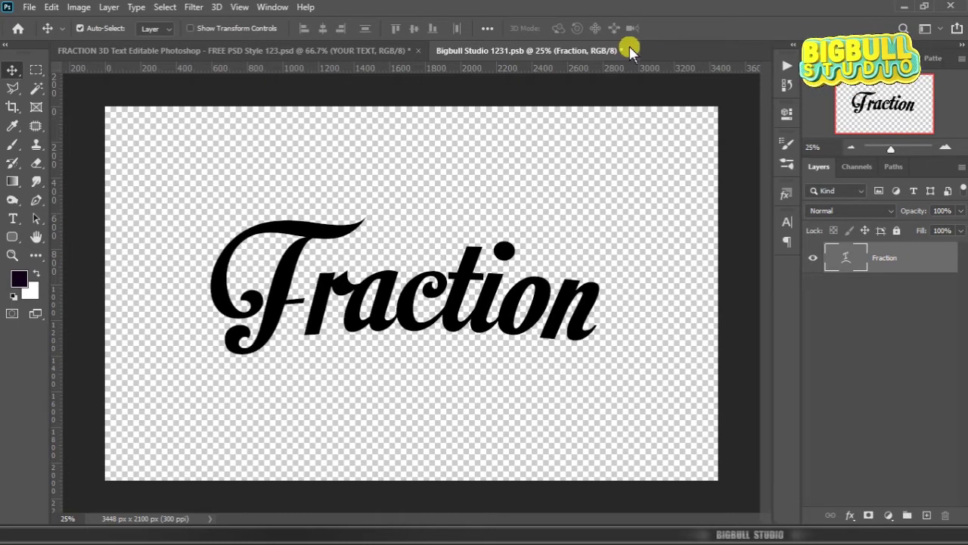
Save and close the .psb smart object, then deselect the YOUR TEXT layer.
{"action": "left_click", "coordinate": [629, 50]}
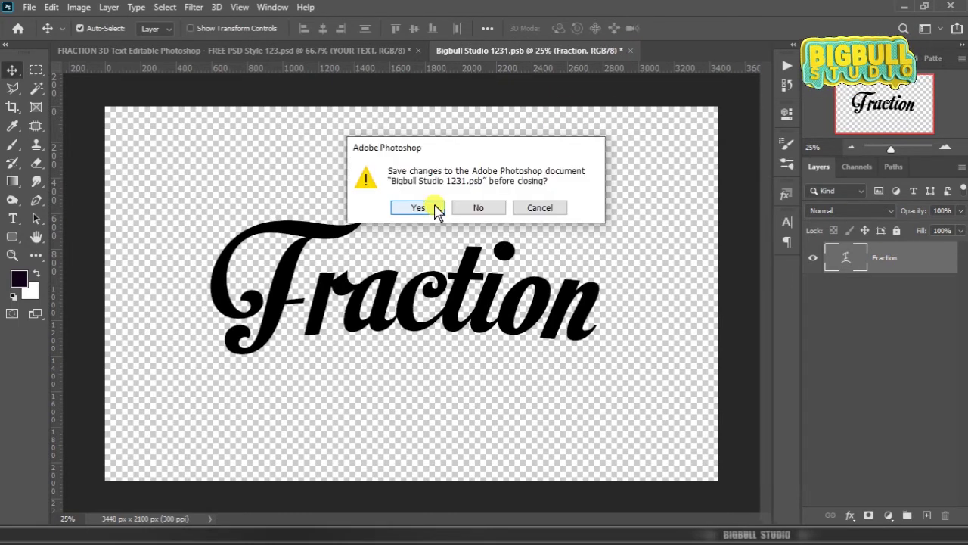
{"action": "left_click", "coordinate": [418, 207]}
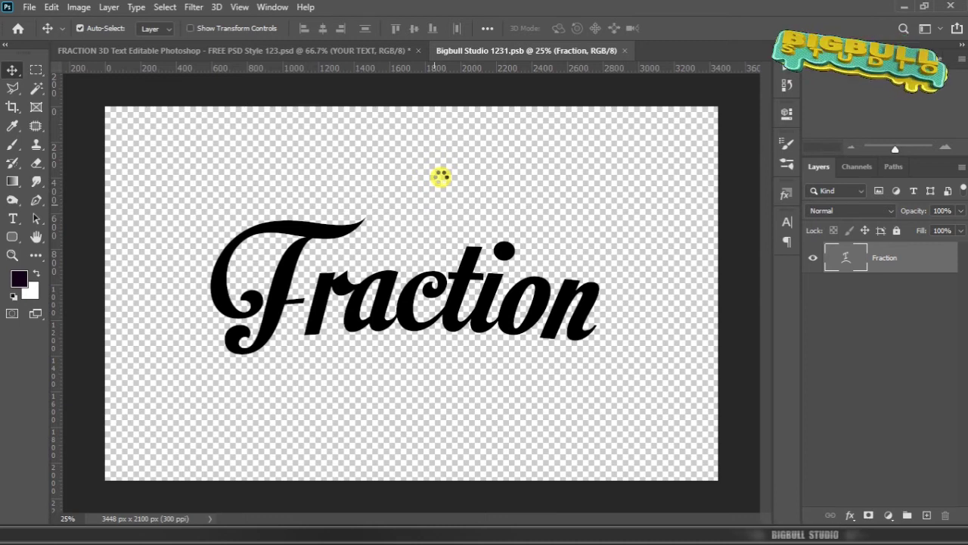
{"action": "key", "text": "ctrl+w"}
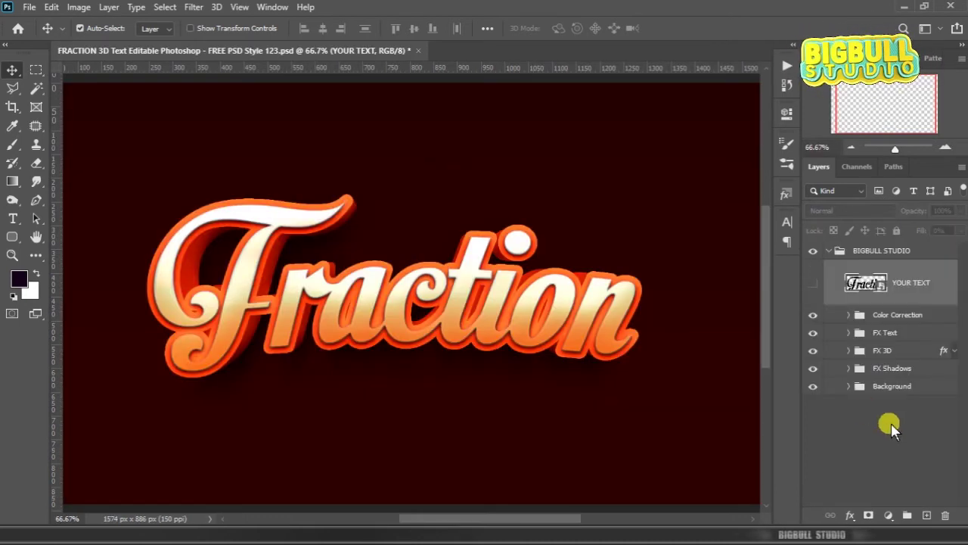
{"action": "left_click", "coordinate": [890, 437]}
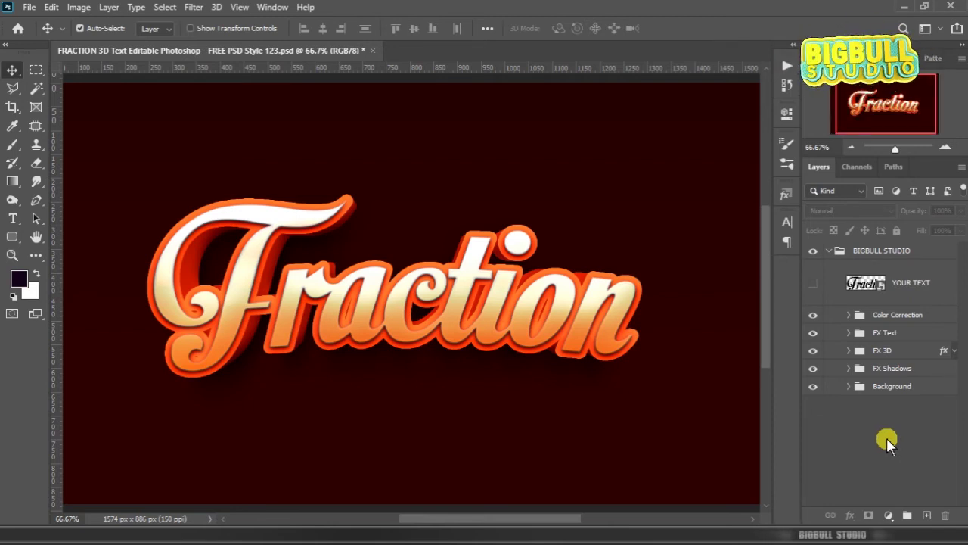
Collapse the BIGBULL STUDIO group in the Layers panel and deselect it.
{"action": "left_click", "coordinate": [928, 283]}
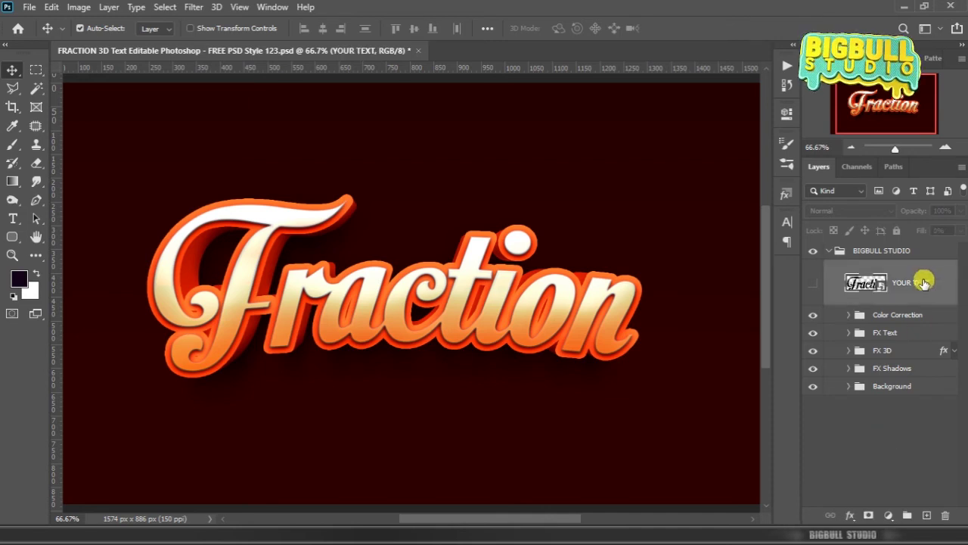
{"action": "left_click", "coordinate": [830, 252]}
{"action": "left_click", "coordinate": [897, 332]}
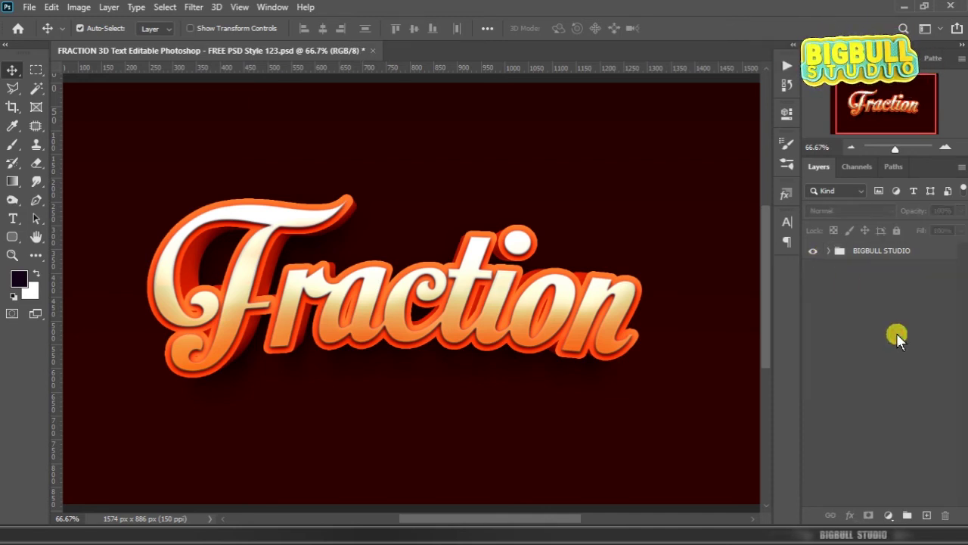